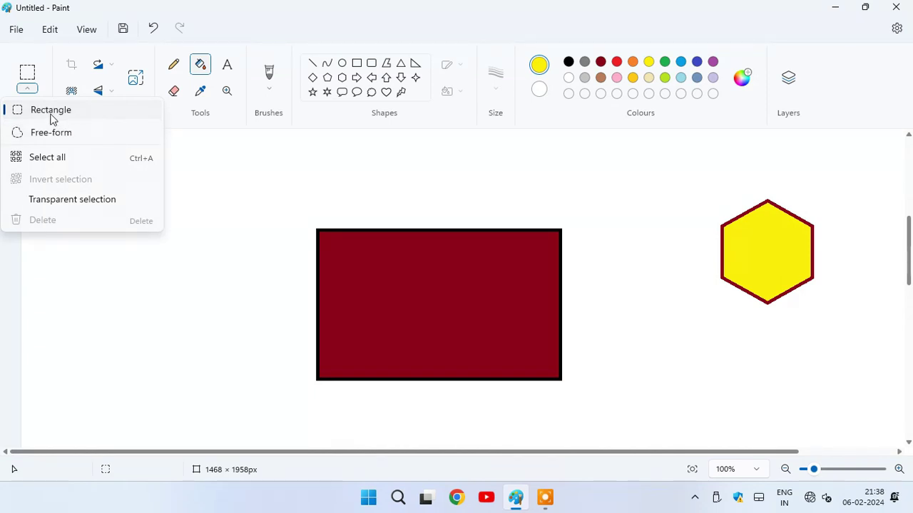
# Make a rectangular selection of about 374 × 234 px around the dark red rectangle and clear it again.
pyautogui.click(51, 114)
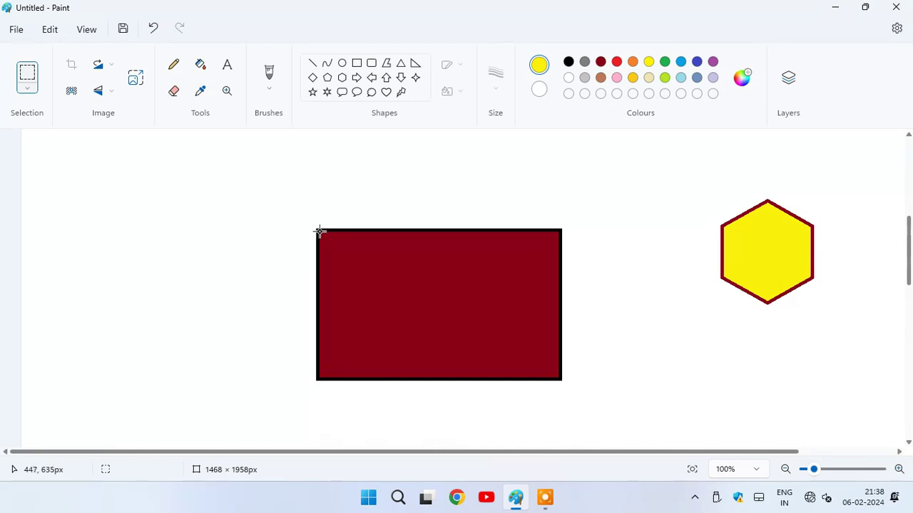
pyautogui.moveTo(314, 227); pyautogui.dragTo(564, 383)
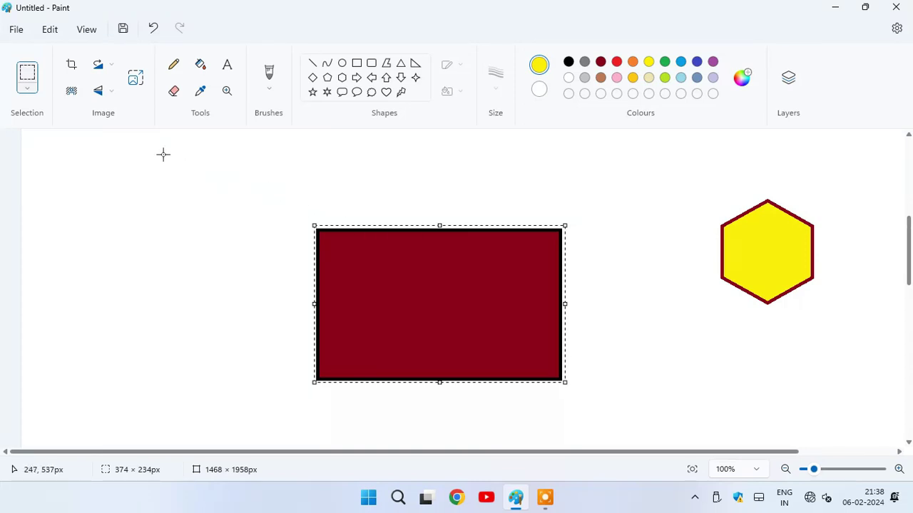
pyautogui.click(27, 88)
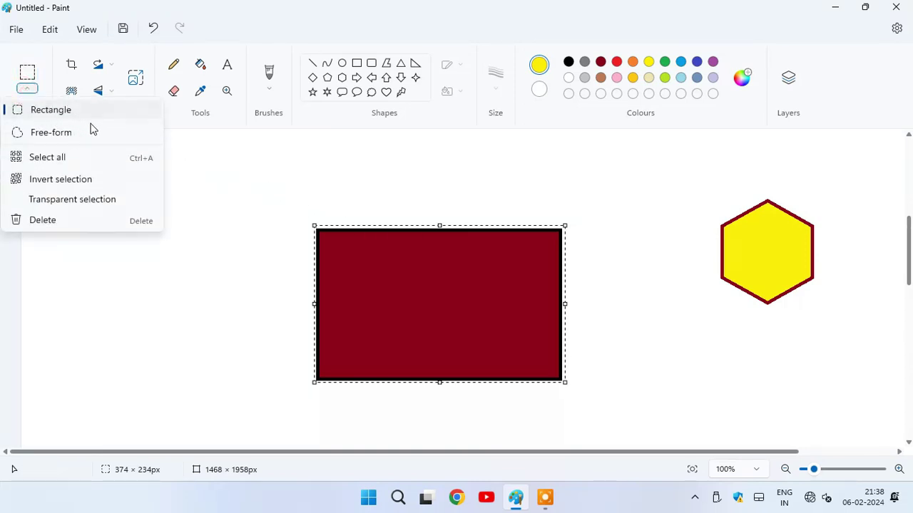
pyautogui.click(227, 212)
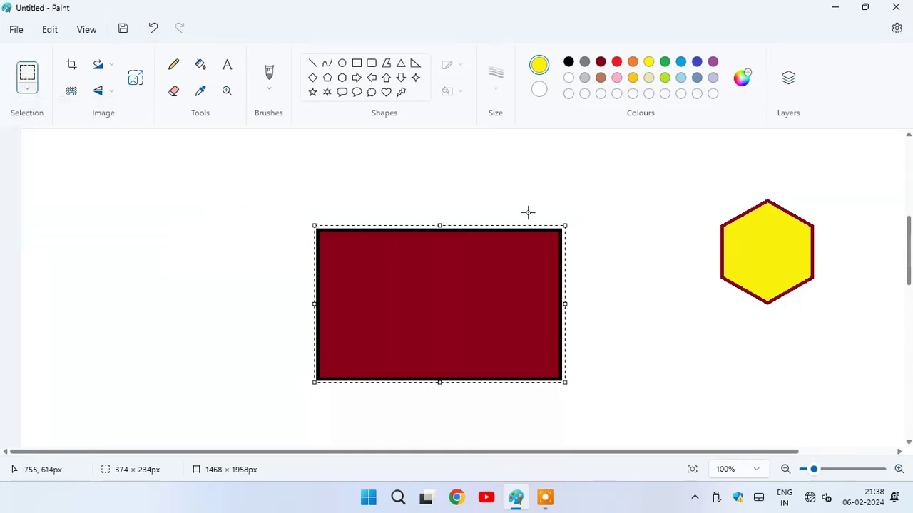
pyautogui.click(568, 189)
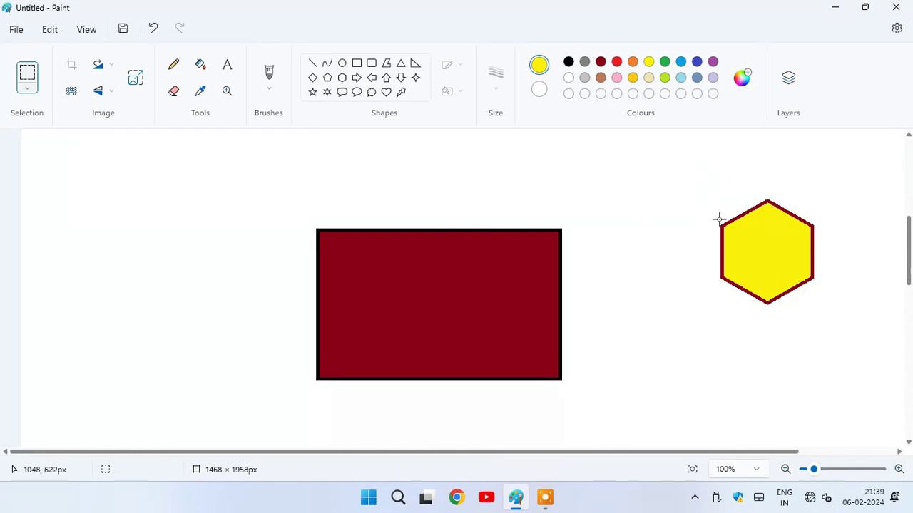
# Move the yellow hexagon to the red rectangle's edge using a rectangular selection of about 221 × 209 px, and undo the move.
pyautogui.moveTo(683, 184); pyautogui.dragTo(830, 323)
pyautogui.moveTo(768, 253); pyautogui.dragTo(629, 306)
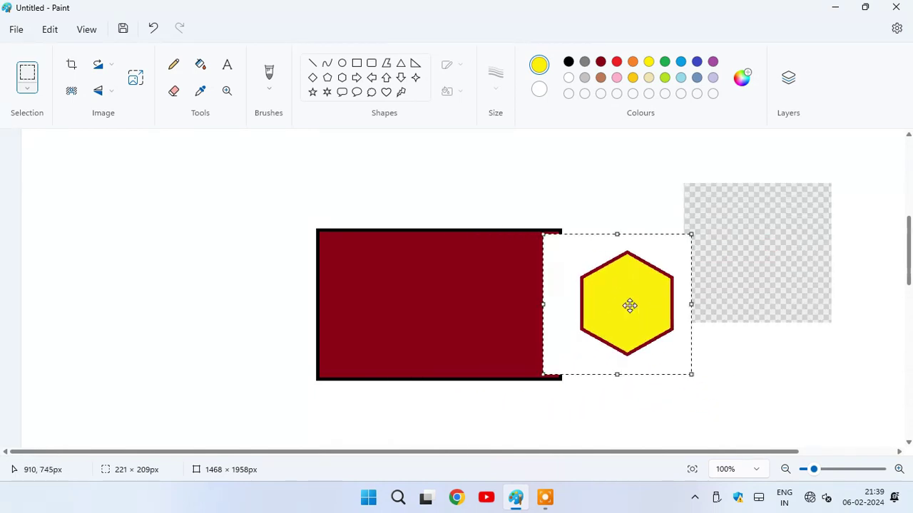
pyautogui.hotkey('ctrl', 'z')
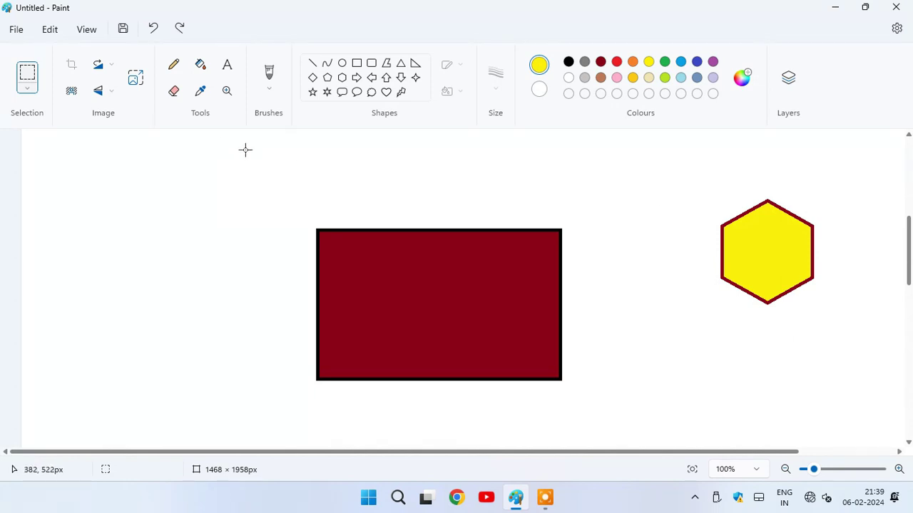
# Outline the yellow hexagon with a free-form selection, move it diagonally down toward the red rectangle, and undo the move.
pyautogui.click(28, 89)
pyautogui.click(42, 130)
pyautogui.moveTo(721, 224); pyautogui.dragTo(736, 214)
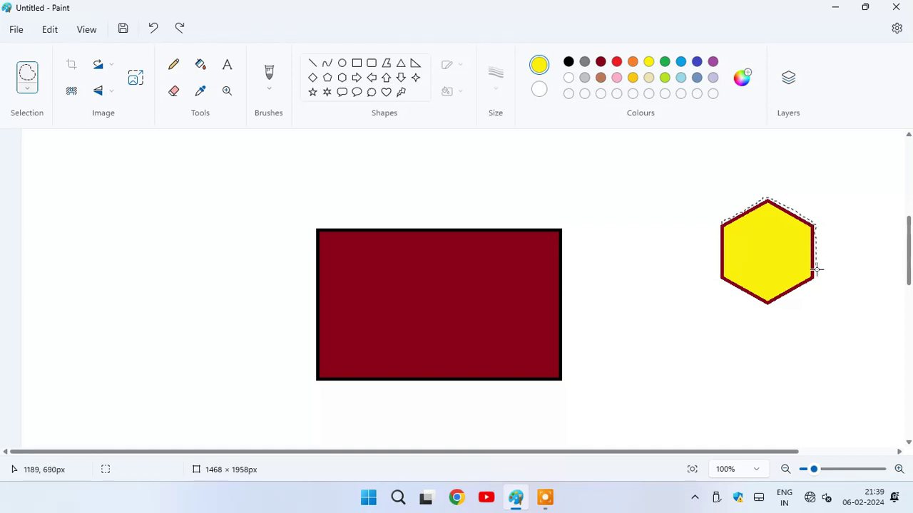
pyautogui.moveTo(813, 279); pyautogui.dragTo(803, 287)
pyautogui.moveTo(744, 295); pyautogui.dragTo(726, 284)
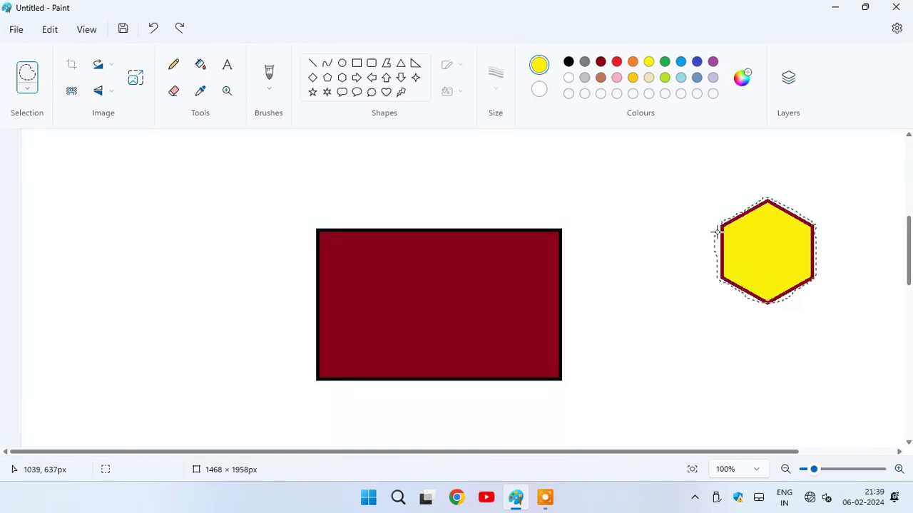
pyautogui.moveTo(719, 224); pyautogui.dragTo(717, 221)
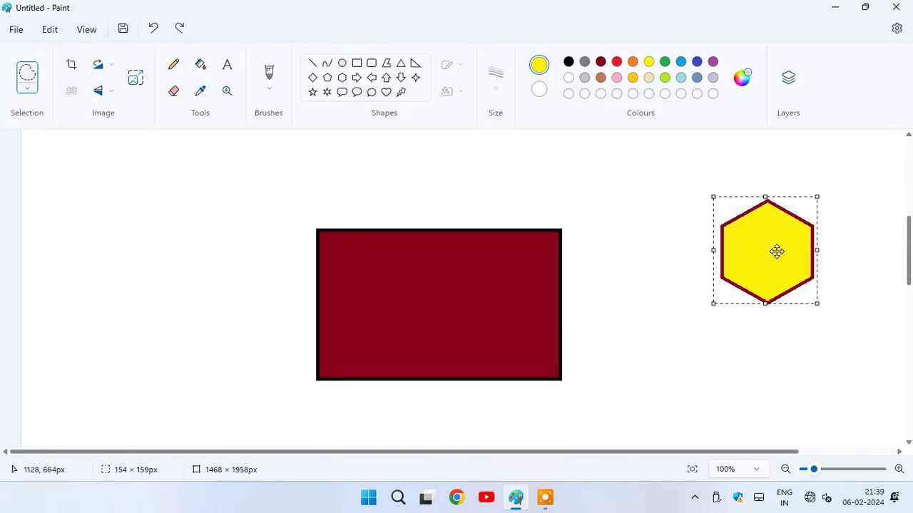
pyautogui.moveTo(776, 250)
pyautogui.mouseDown()
pyautogui.moveTo(713, 250)
pyautogui.moveTo(704, 300)
pyautogui.mouseUp()
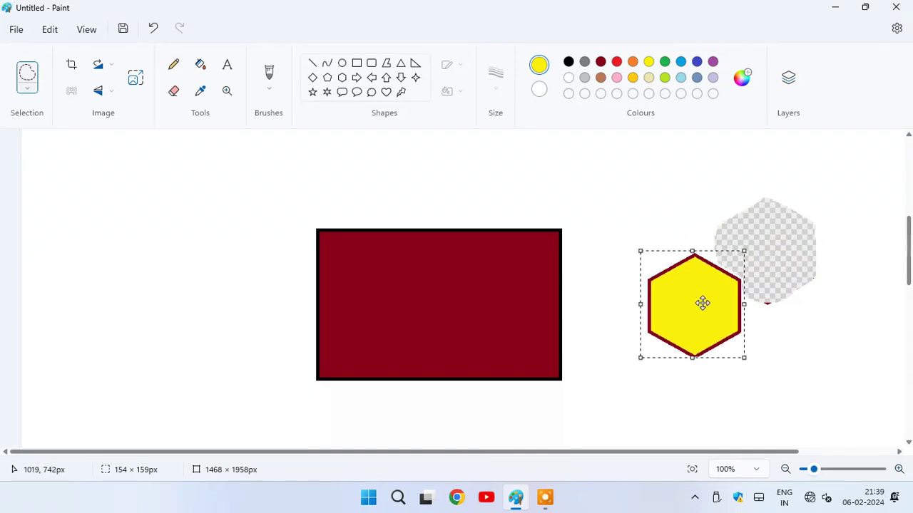
pyautogui.hotkey('ctrl', 'z')
pyautogui.hotkey('ctrl', 'z')
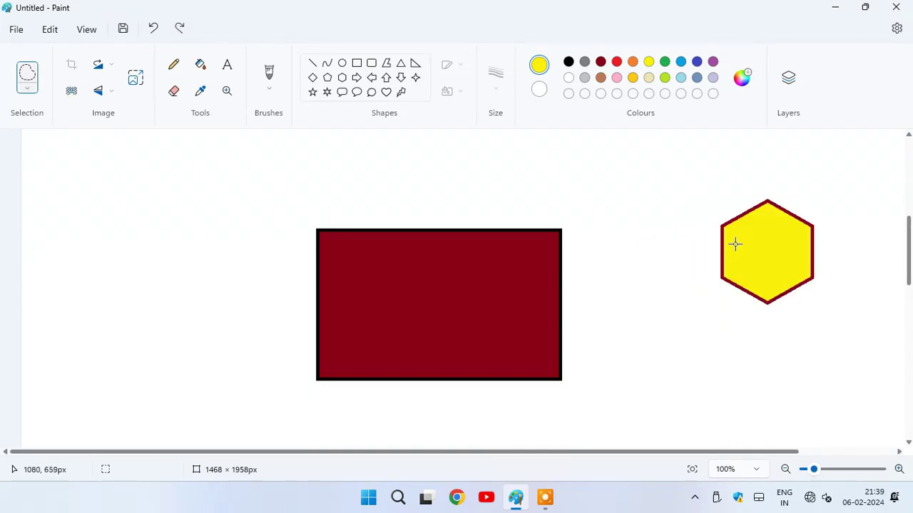
# Select the entire canvas and shift all its contents up and to the left.
pyautogui.click(29, 89)
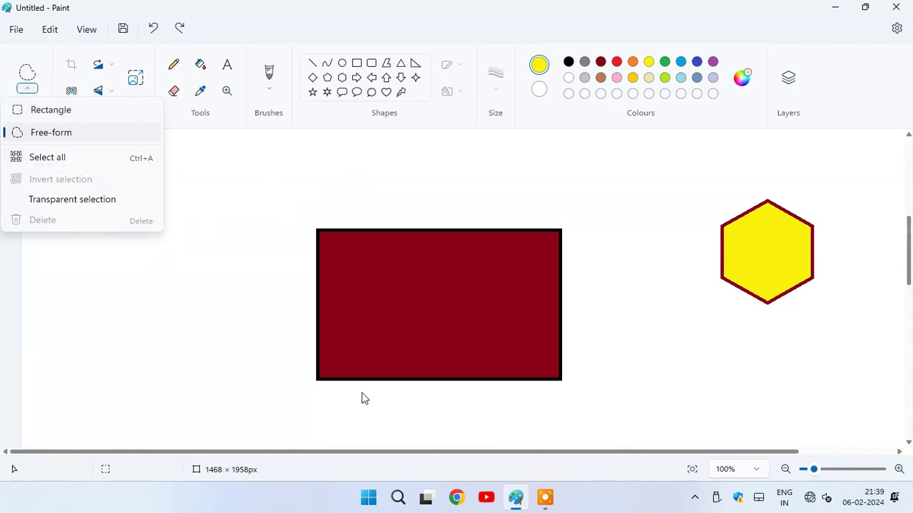
pyautogui.click(55, 162)
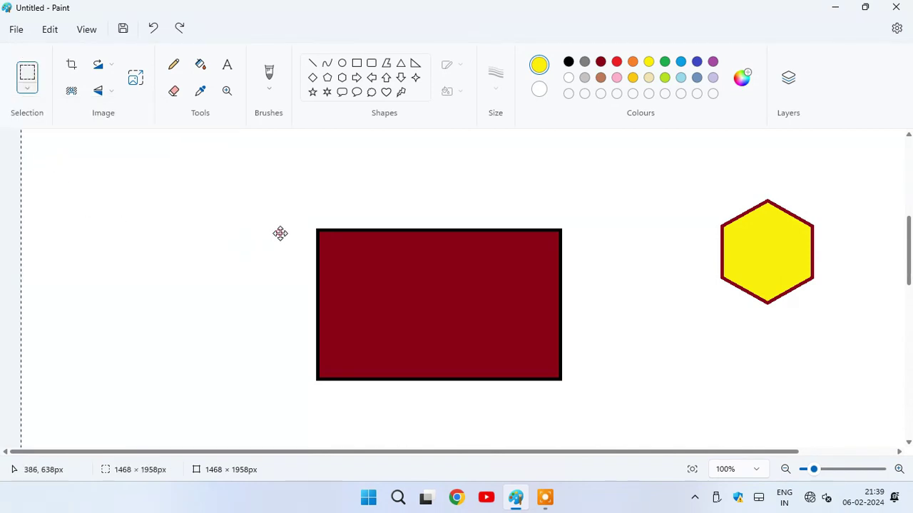
pyautogui.moveTo(267, 322); pyautogui.dragTo(213, 212)
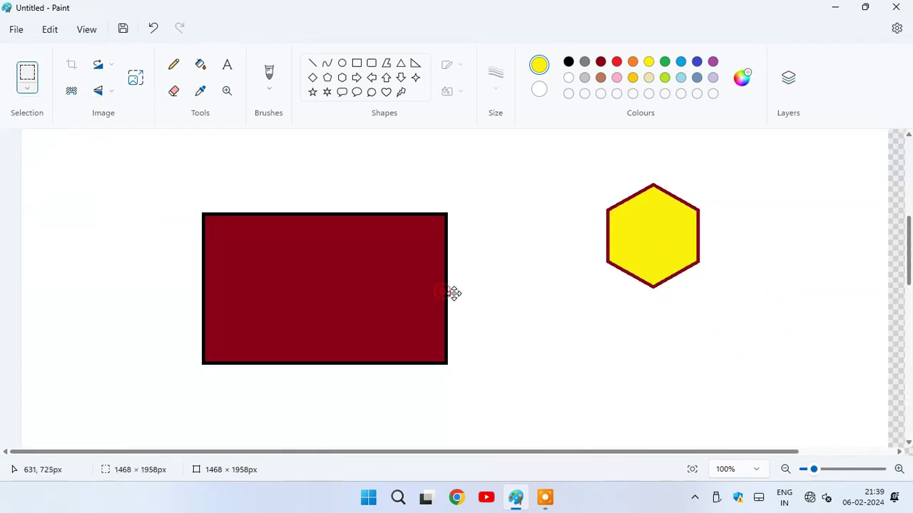
pyautogui.moveTo(466, 299); pyautogui.dragTo(480, 303)
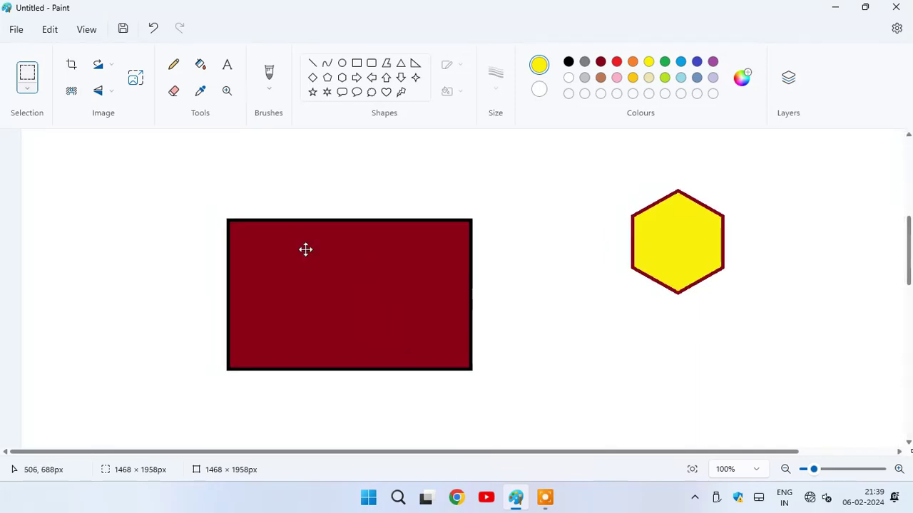
pyautogui.click(32, 91)
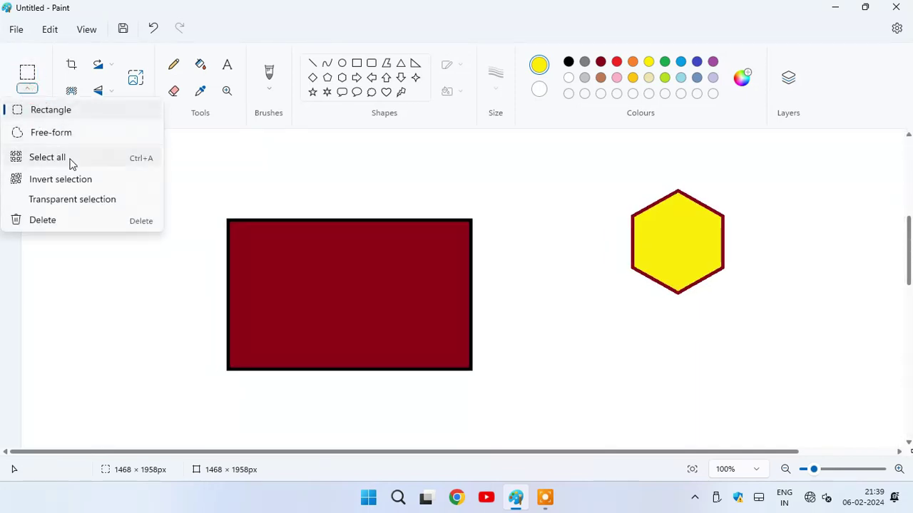
pyautogui.click(125, 274)
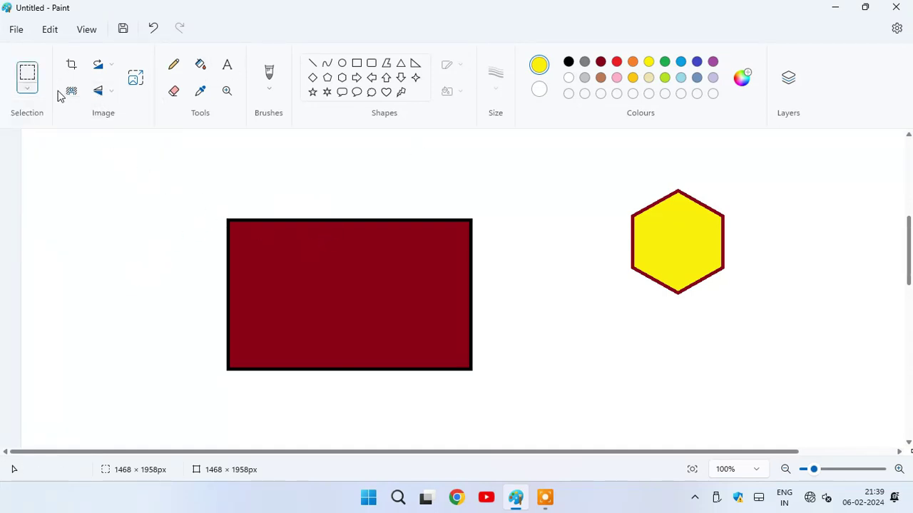
# Select the red rectangle with a rectangular selection of about 370 × 230 px, try shifting it slightly, and undo the change.
pyautogui.click(27, 74)
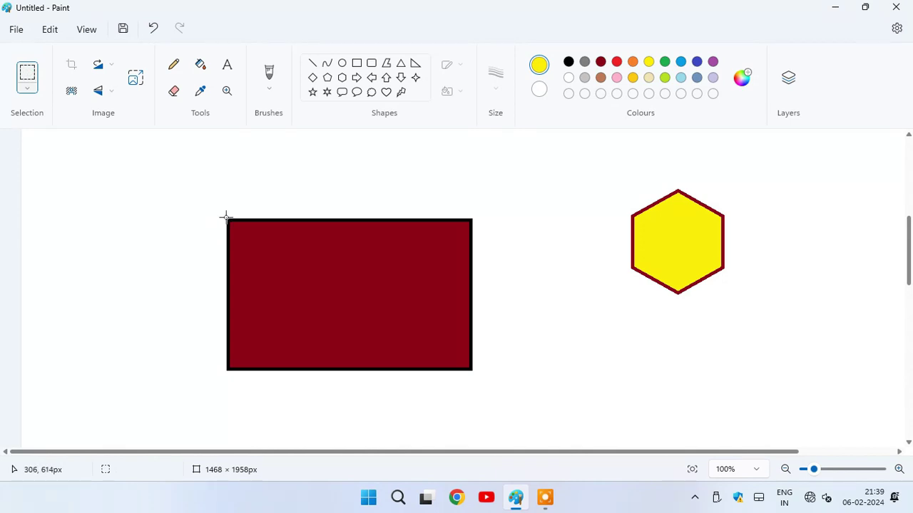
pyautogui.moveTo(225, 217); pyautogui.dragTo(474, 369)
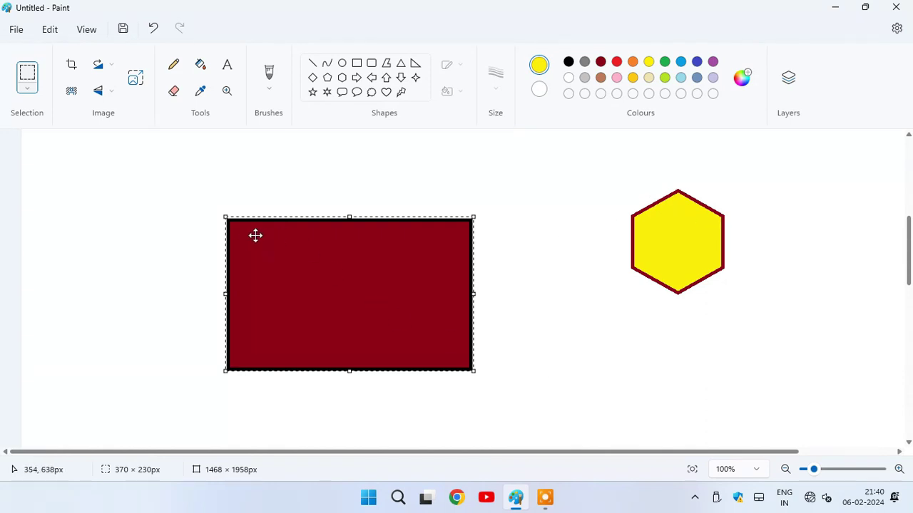
pyautogui.moveTo(239, 253); pyautogui.dragTo(233, 277)
pyautogui.hotkey('ctrl', 'z')
pyautogui.hotkey('ctrl', 'z')
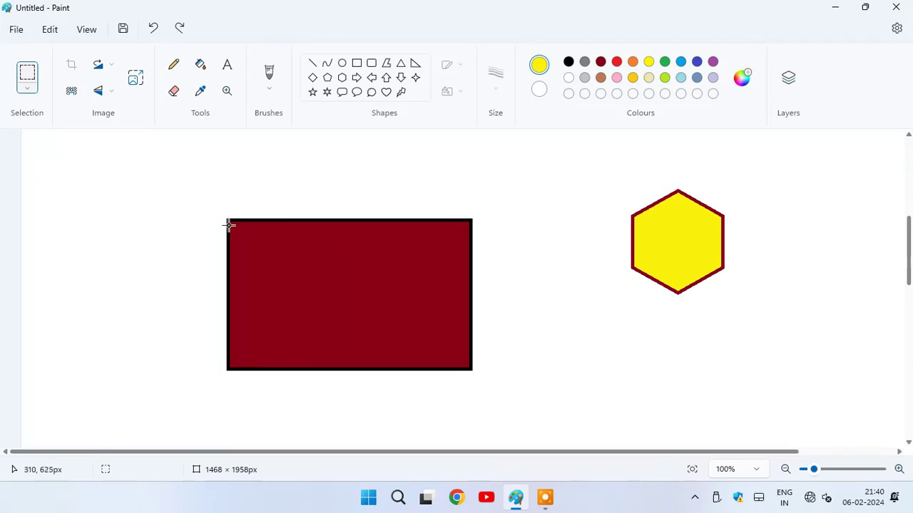
# Select the red rectangle, invert the selection to delete everything outside it, and undo the deletion.
pyautogui.moveTo(224, 216); pyautogui.dragTo(474, 370)
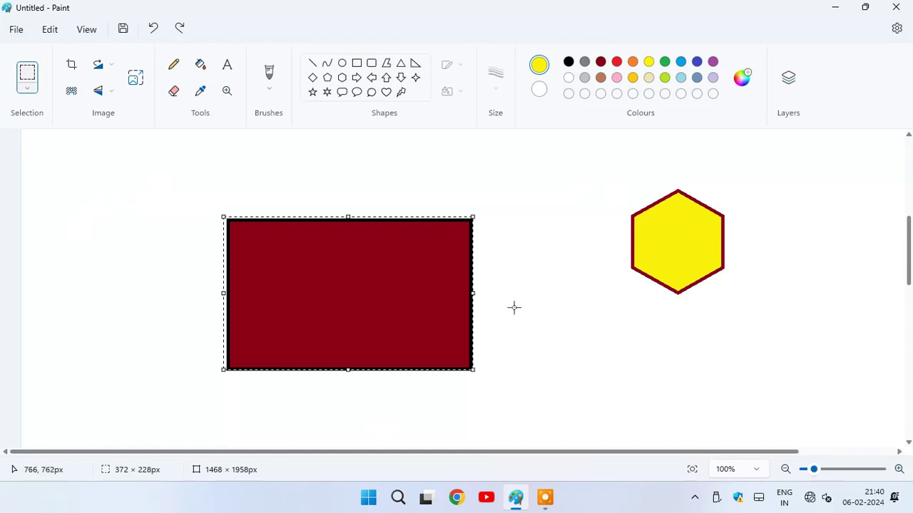
pyautogui.click(29, 90)
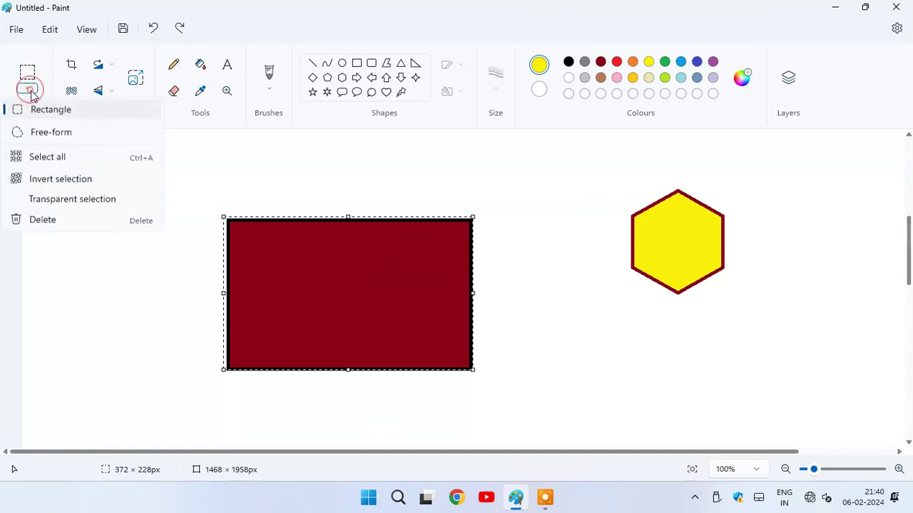
pyautogui.click(49, 182)
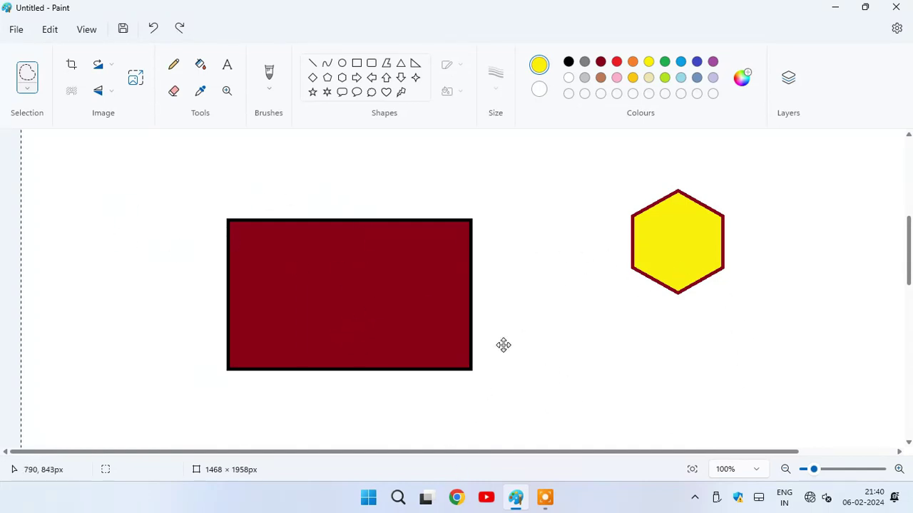
pyautogui.press('Delete')
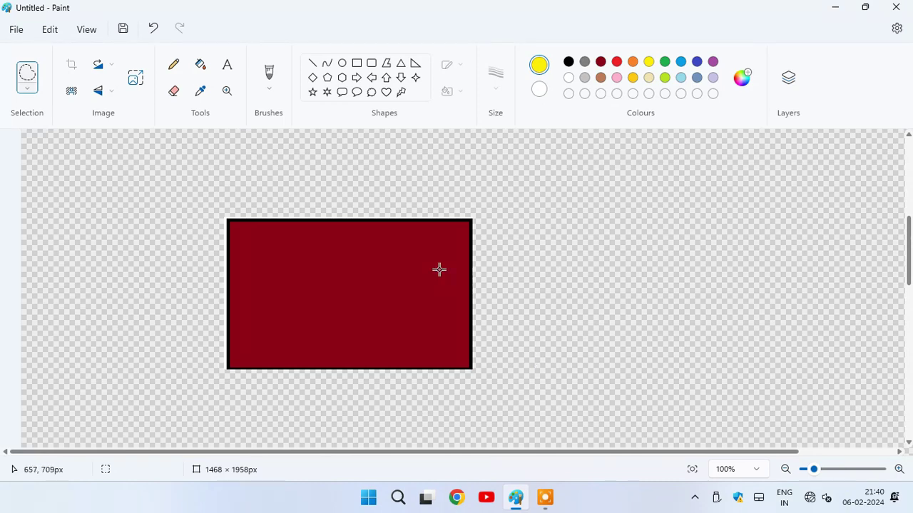
pyautogui.hotkey('ctrl', 'z')
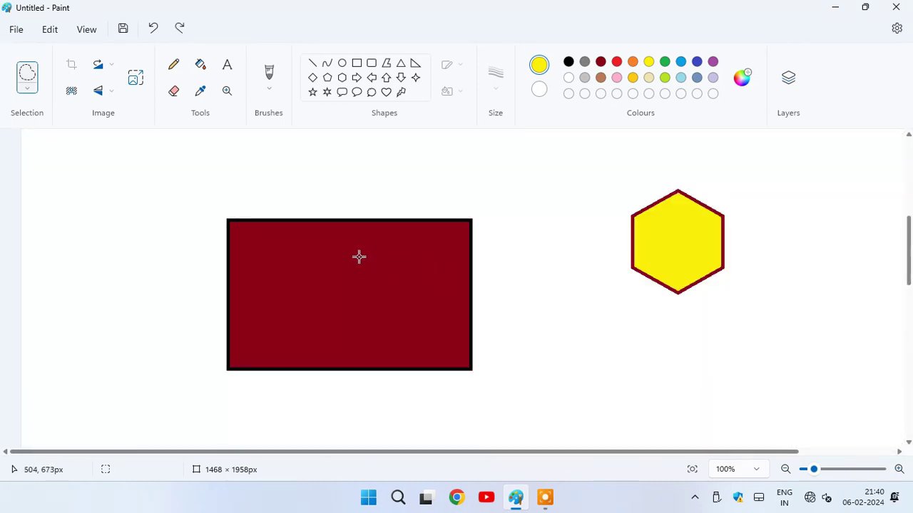
pyautogui.click(28, 89)
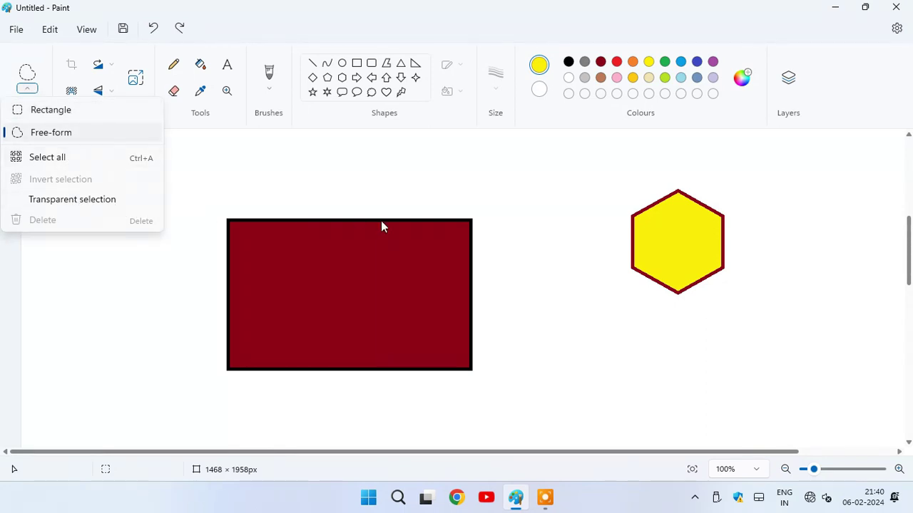
pyautogui.click(237, 185)
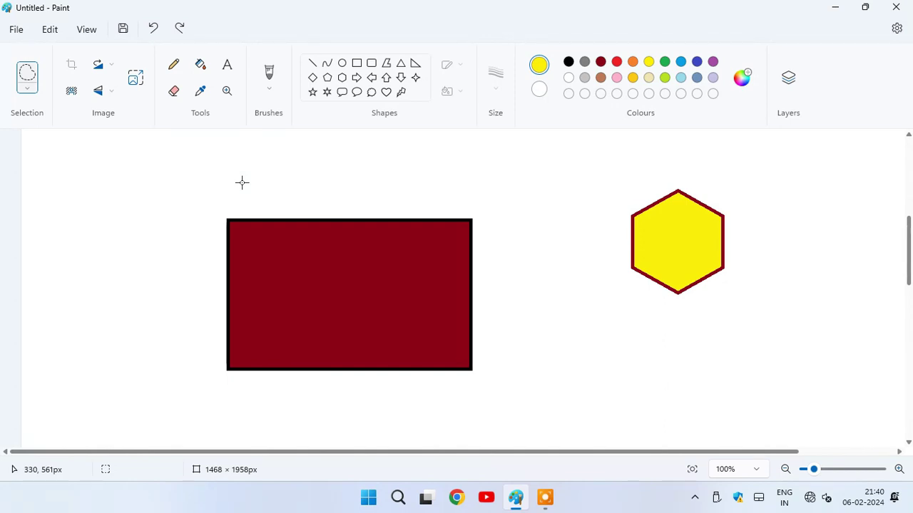
# Move the yellow hexagon onto the red rectangle using a rectangular selection of about 215 × 201 px, and turn on Transparent selection.
pyautogui.click(22, 88)
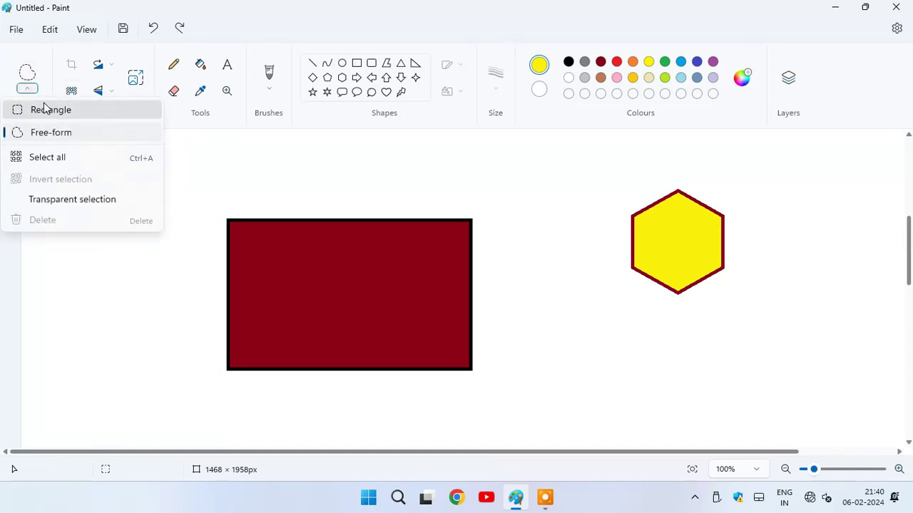
pyautogui.click(55, 112)
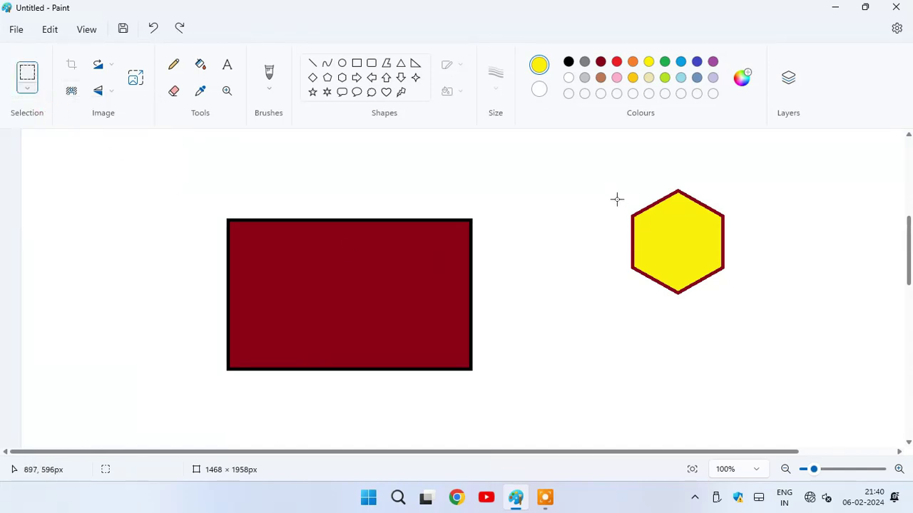
pyautogui.moveTo(603, 176); pyautogui.dragTo(746, 312)
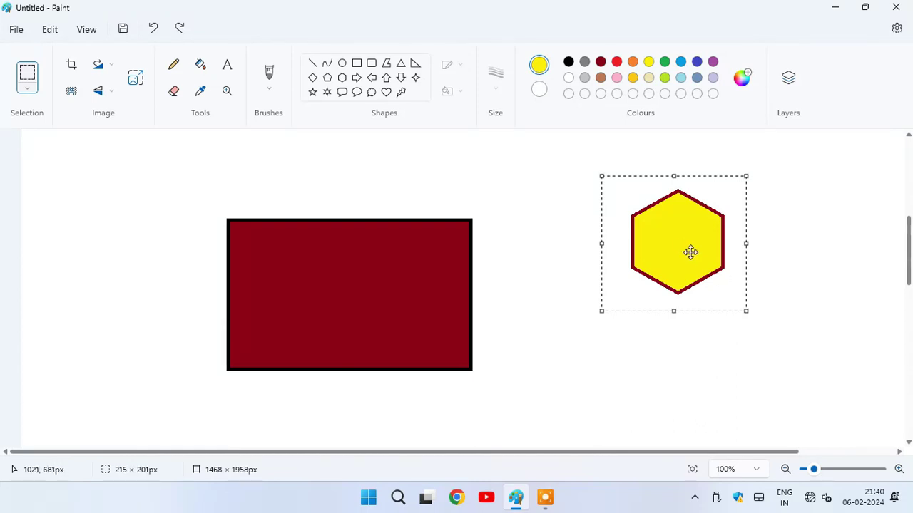
pyautogui.moveTo(688, 251); pyautogui.dragTo(356, 284)
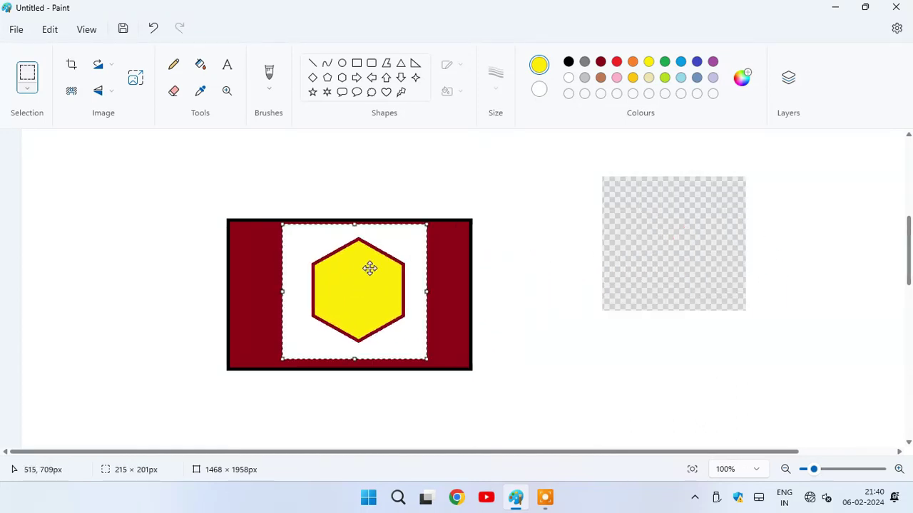
pyautogui.moveTo(306, 254); pyautogui.dragTo(307, 255)
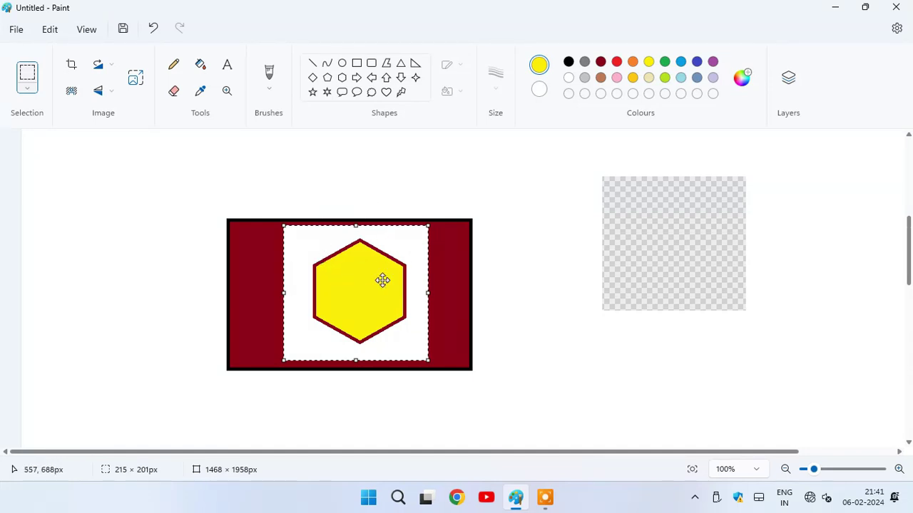
pyautogui.click(27, 88)
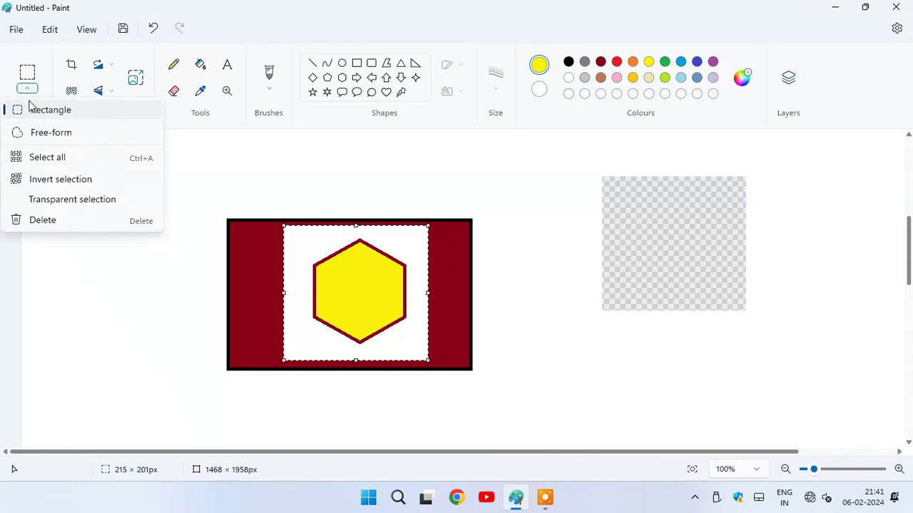
pyautogui.click(53, 201)
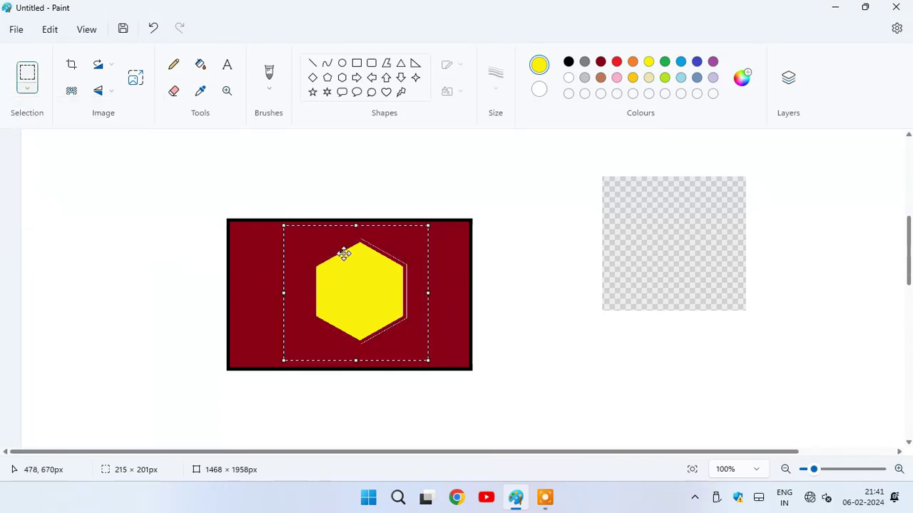
# Move the selected yellow hexagon further left inside the red rectangle and turn off Transparent selection.
pyautogui.moveTo(364, 288); pyautogui.dragTo(329, 283)
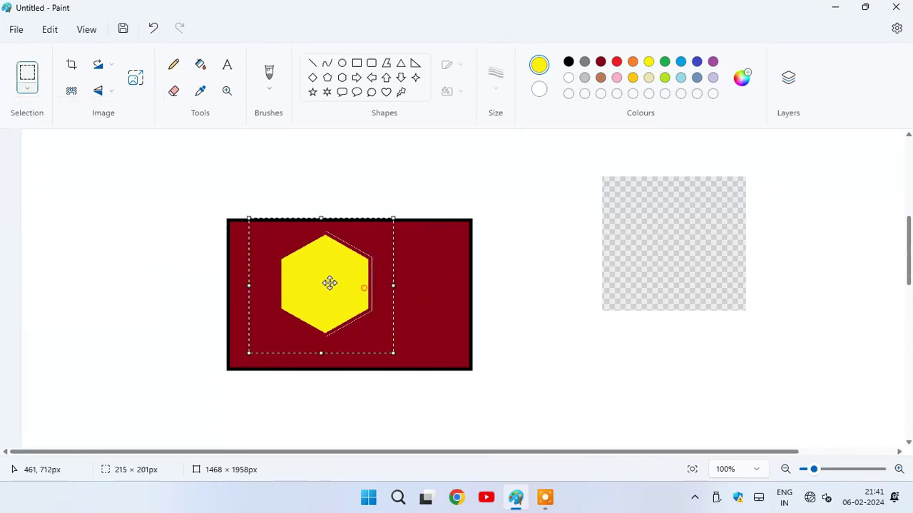
pyautogui.click(28, 88)
pyautogui.click(42, 201)
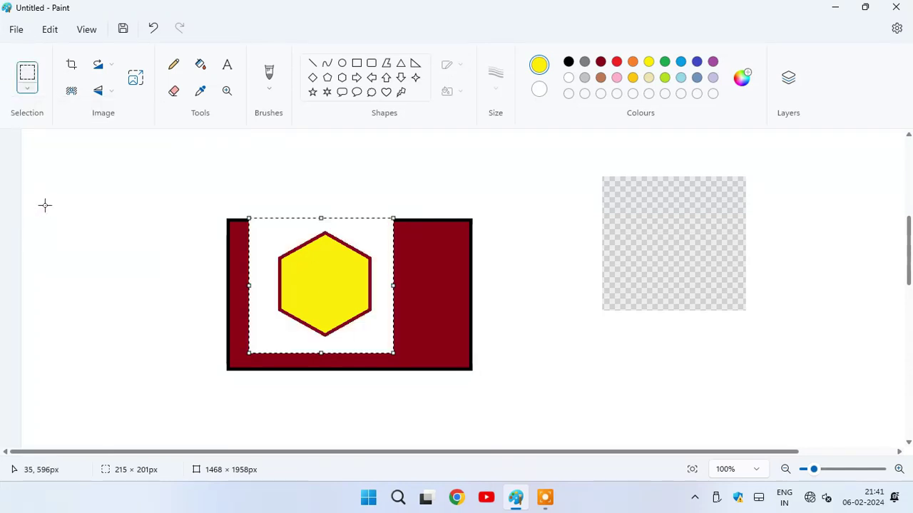
# Switch Transparent selection on and off again to compare how the selected hexagon's background appears over the rectangle.
pyautogui.click(28, 90)
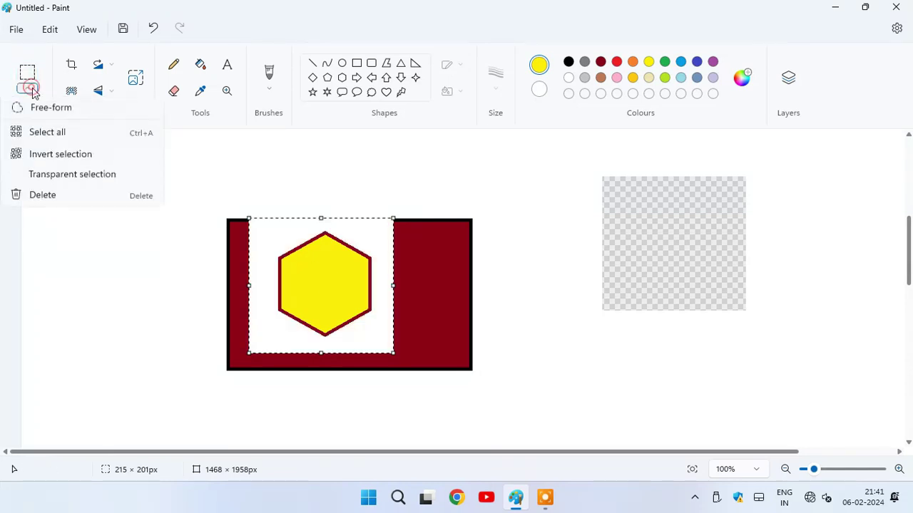
pyautogui.click(65, 195)
pyautogui.click(28, 88)
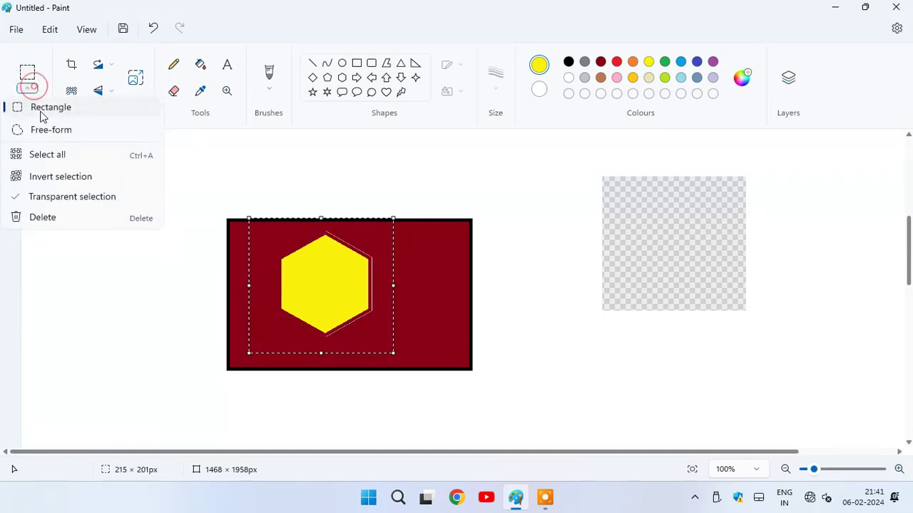
pyautogui.click(55, 200)
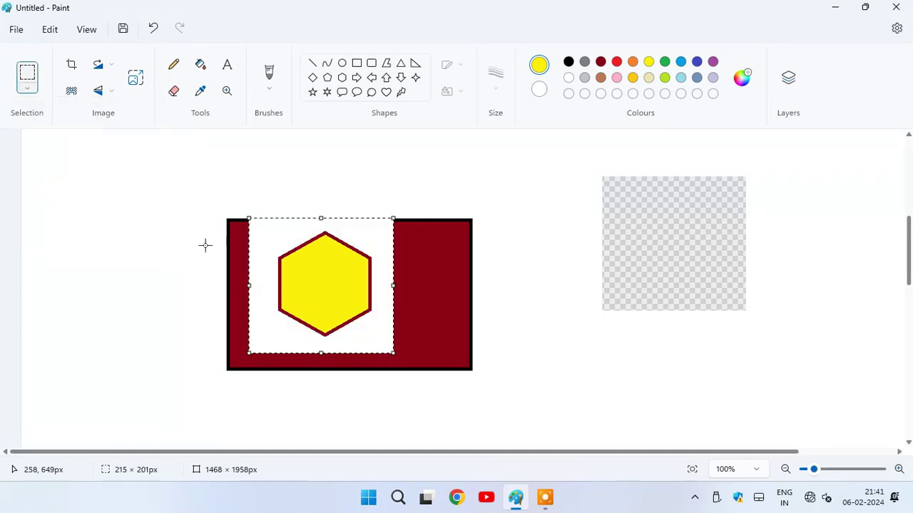
# Shift the selected hexagon slightly down and to the right within the red rectangle, and delete the selection.
pyautogui.moveTo(290, 265); pyautogui.dragTo(300, 273)
pyautogui.click(27, 87)
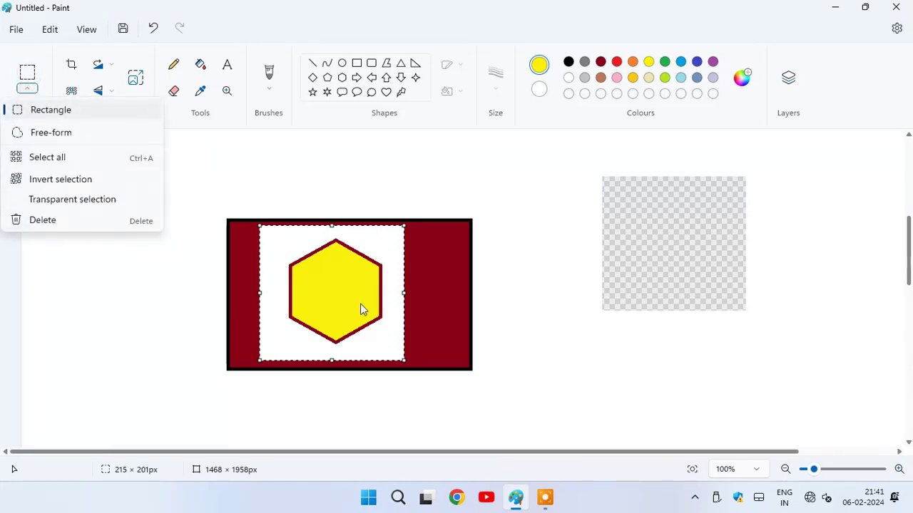
pyautogui.click(71, 231)
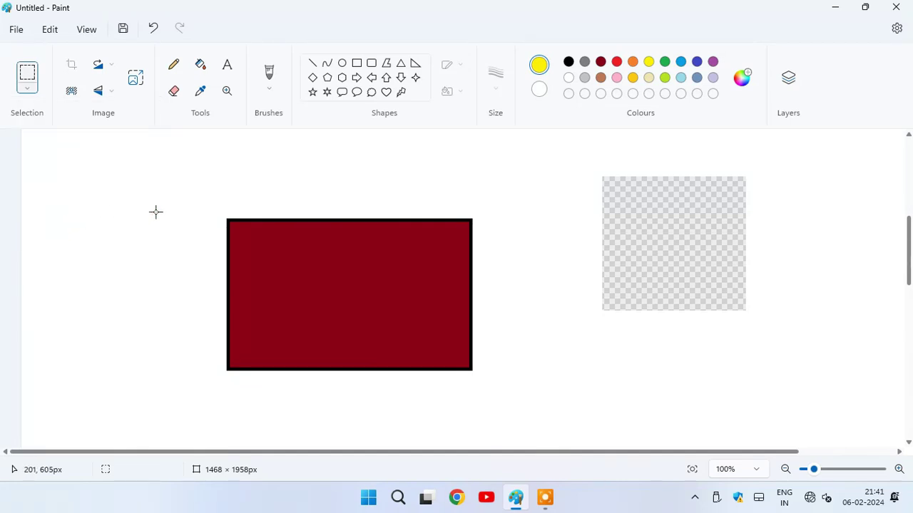
pyautogui.click(28, 88)
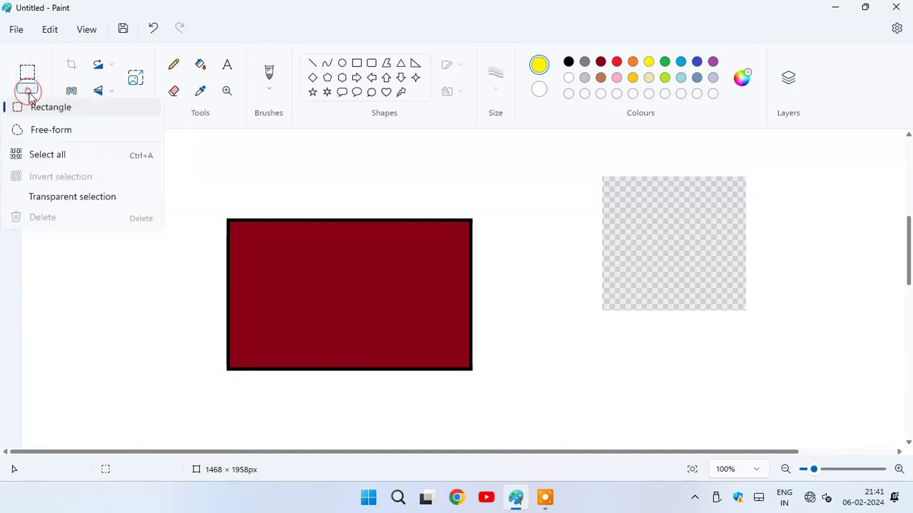